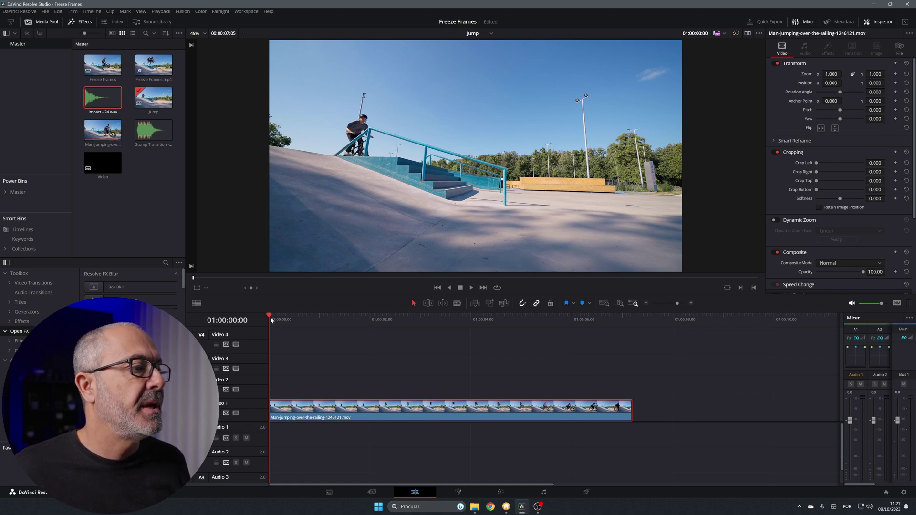
Duplicate the BMX rider clip onto Video 2 above the original and scrub toward the takeoff
left_click_drag(271, 321, 268, 369)
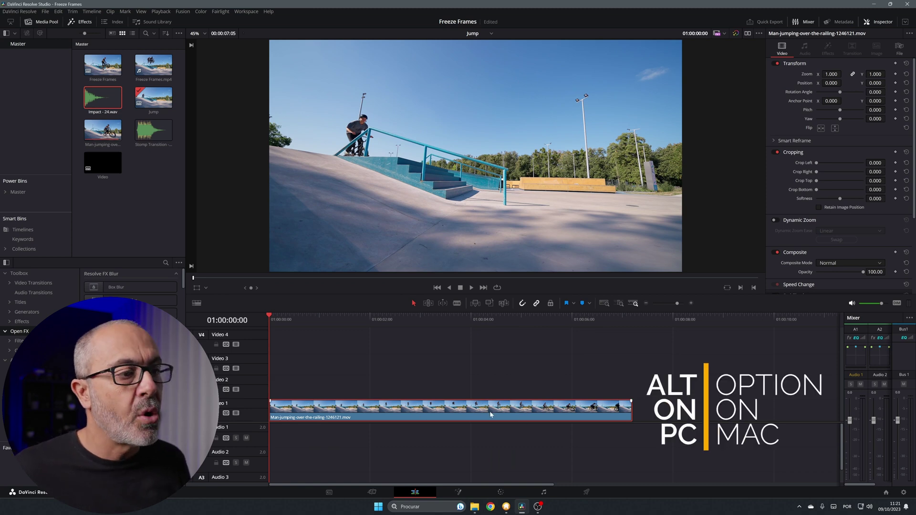
left_click_drag(491, 414, 489, 390)
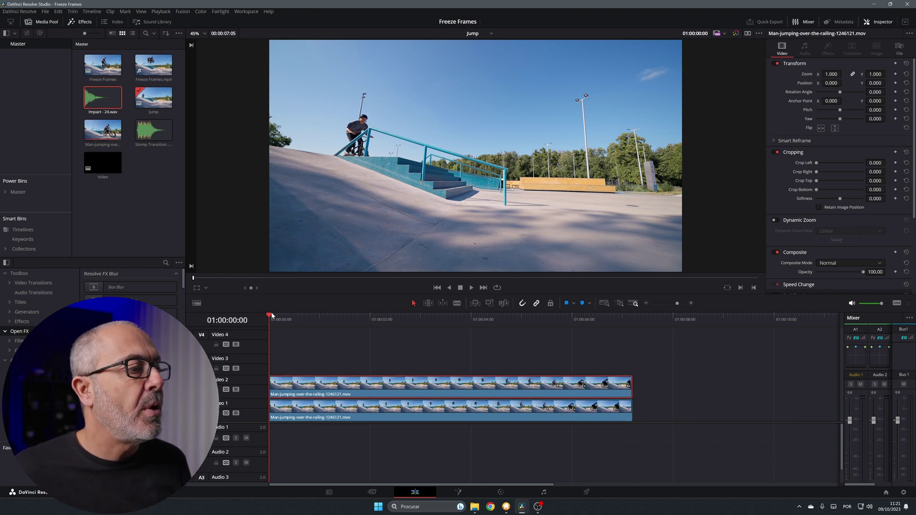
left_click_drag(271, 315, 424, 349)
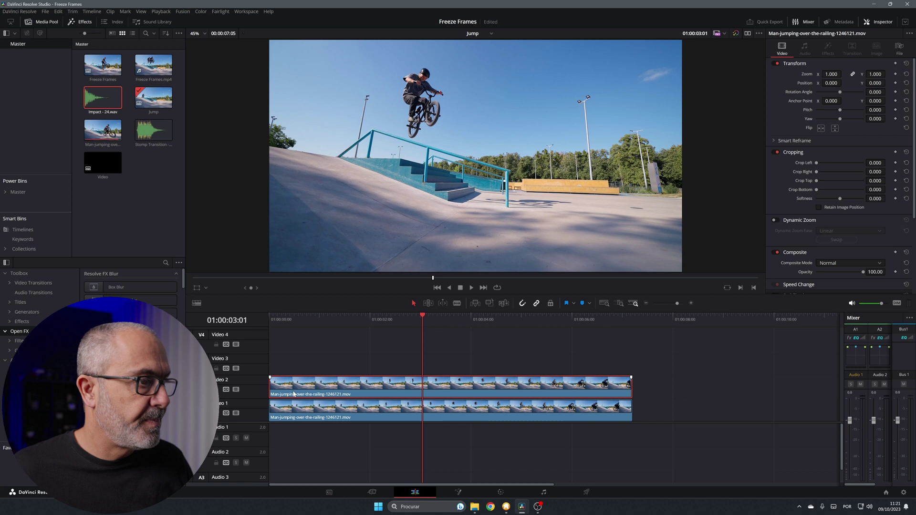
Blade the Video 2 copy at 01:00:03:01 and 01:00:03:04, delete the lead-in, and save
key("ctrl+b")
key("BackSpace")
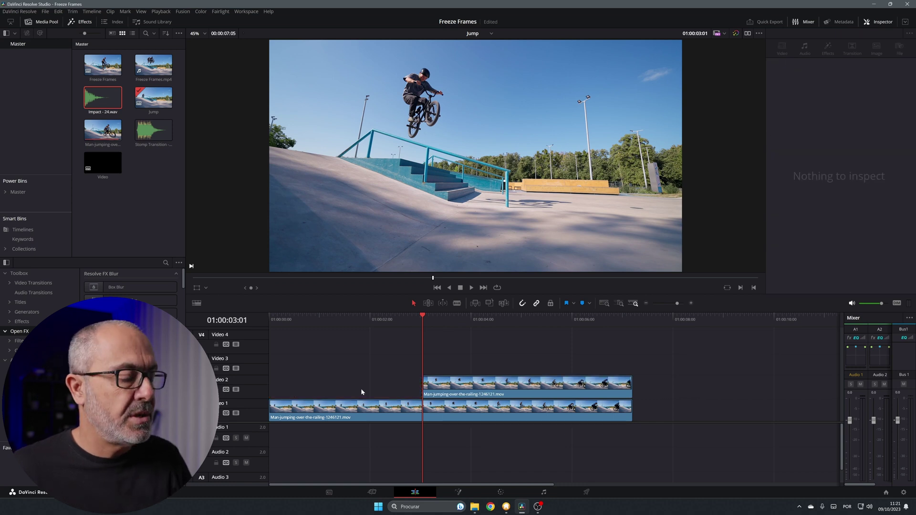
key("Right")
key("Right")
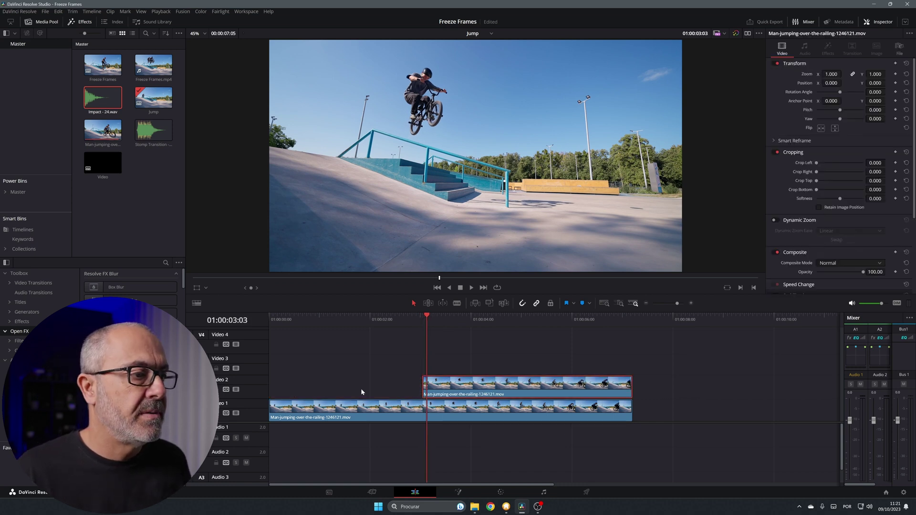
key("Right")
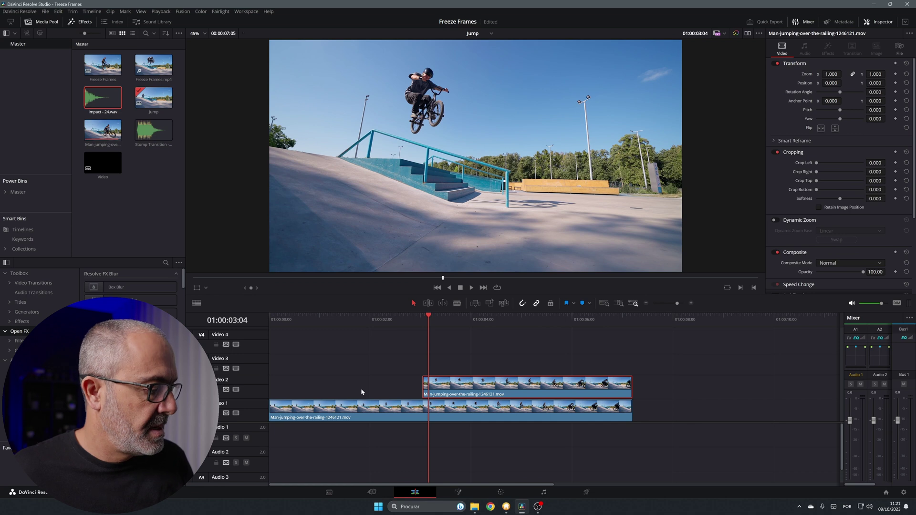
key("ctrl+b")
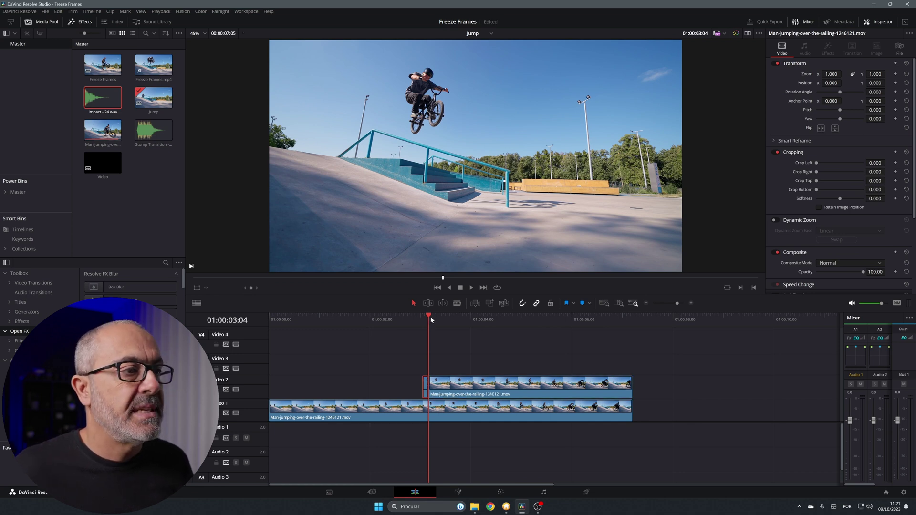
key("ctrl+s")
Cut a second sliver from 01:00:04:03 to 01:00:04:06 and delete the gap before it
left_click_drag(436, 318, 477, 322)
key("ctrl+b")
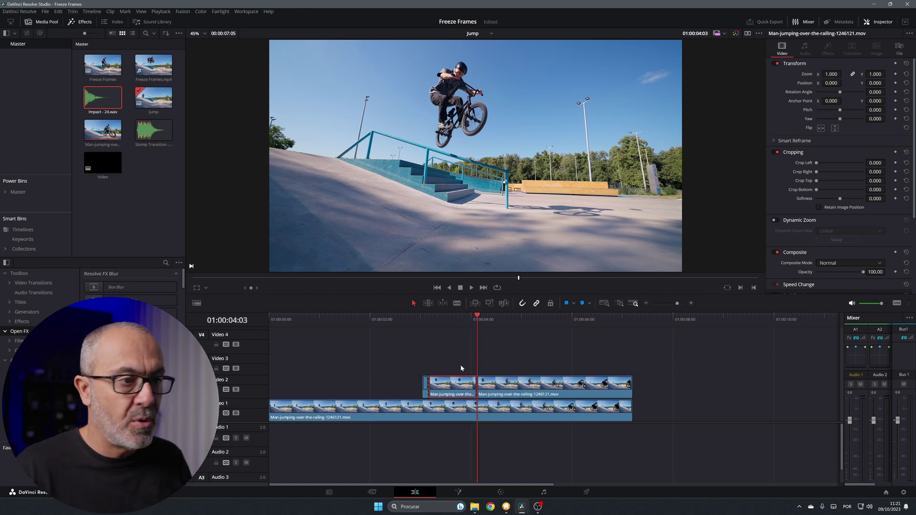
key("Right")
key("Right")
key("Right")
key("ctrl+b")
left_click(460, 383)
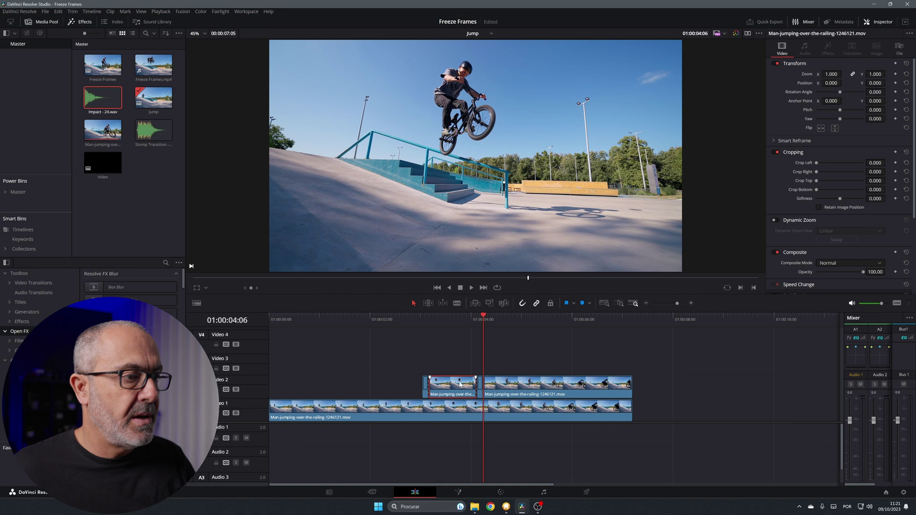
key("Delete")
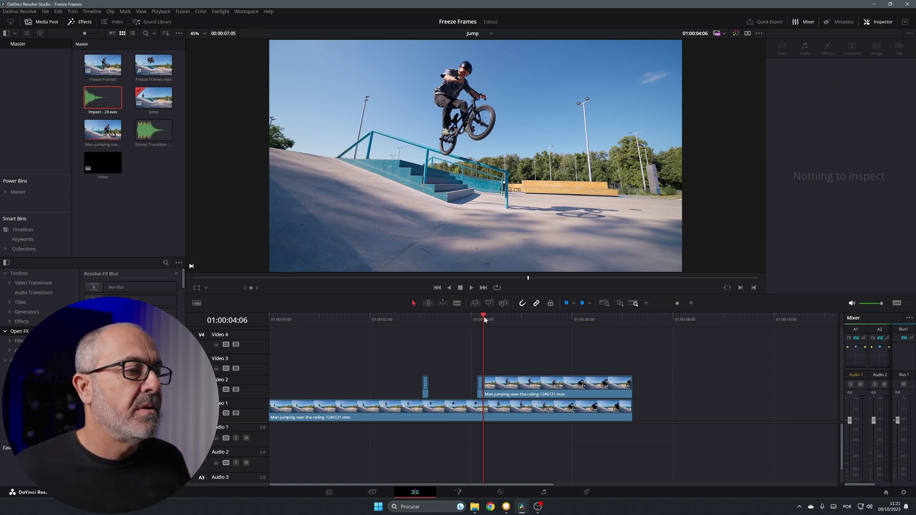
Cut a third sliver from 01:00:05:00 to 01:00:05:03, deleting the long remainder and the last gap
left_click_drag(484, 316, 520, 322)
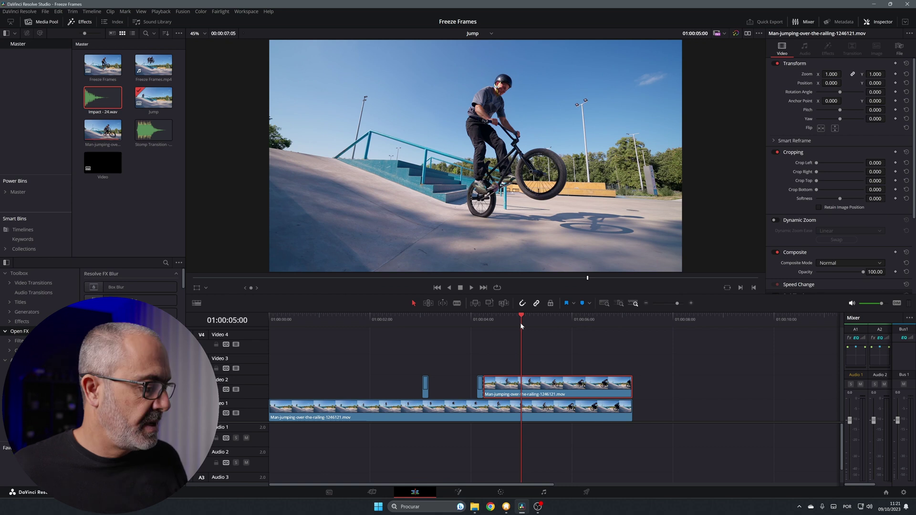
key("ctrl+b")
key("Right")
key("Right")
key("Right")
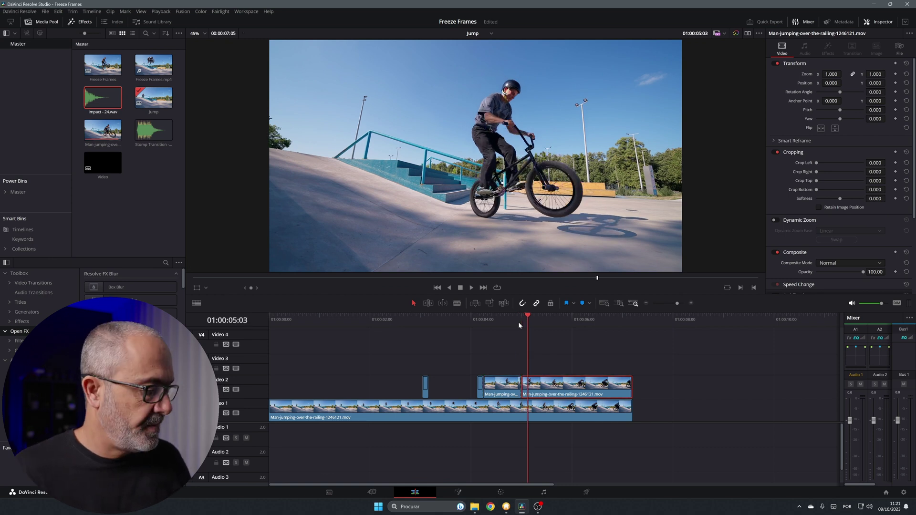
key("ctrl+b")
left_click(582, 386)
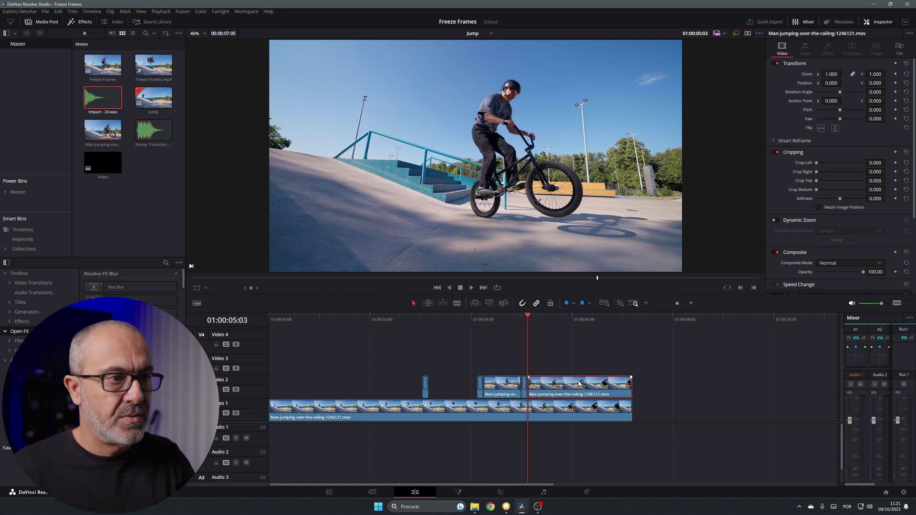
key("Delete")
left_click(489, 384)
key("Delete")
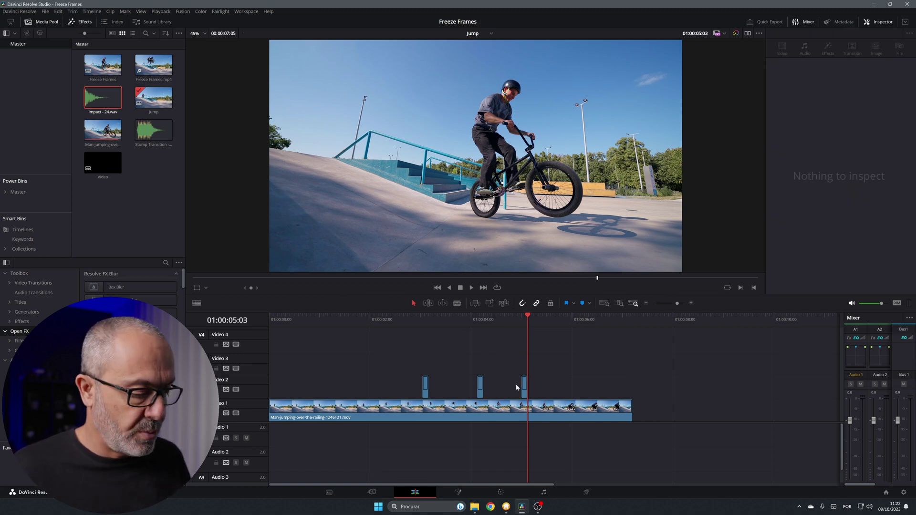
Move the last sliver up to Video 4 and the middle sliver to Video 3, then zoom in
left_click_drag(525, 390, 526, 351)
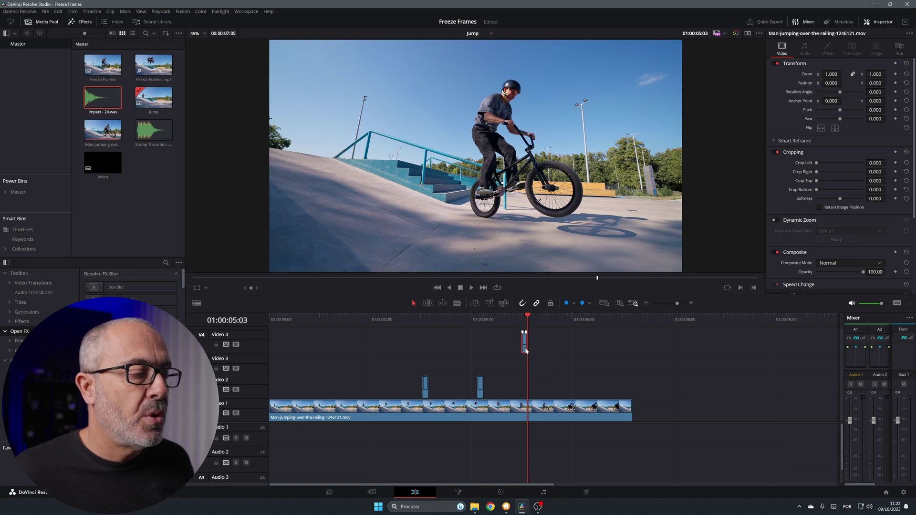
left_click(483, 320)
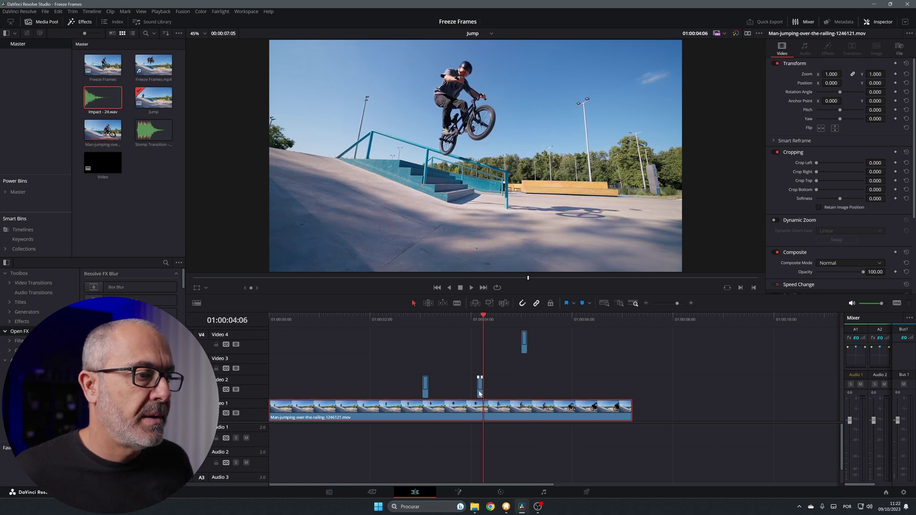
left_click_drag(480, 387, 482, 367)
left_click(501, 379)
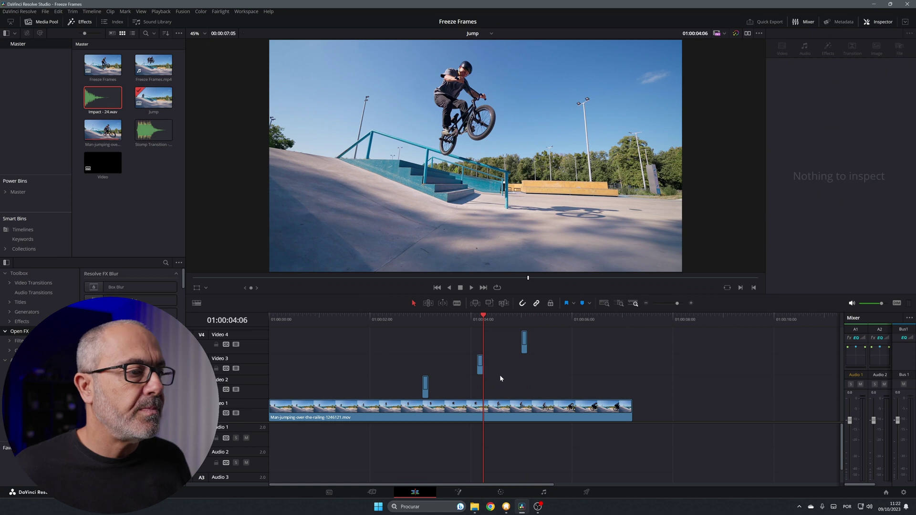
scroll(452, 371, "up", 5)
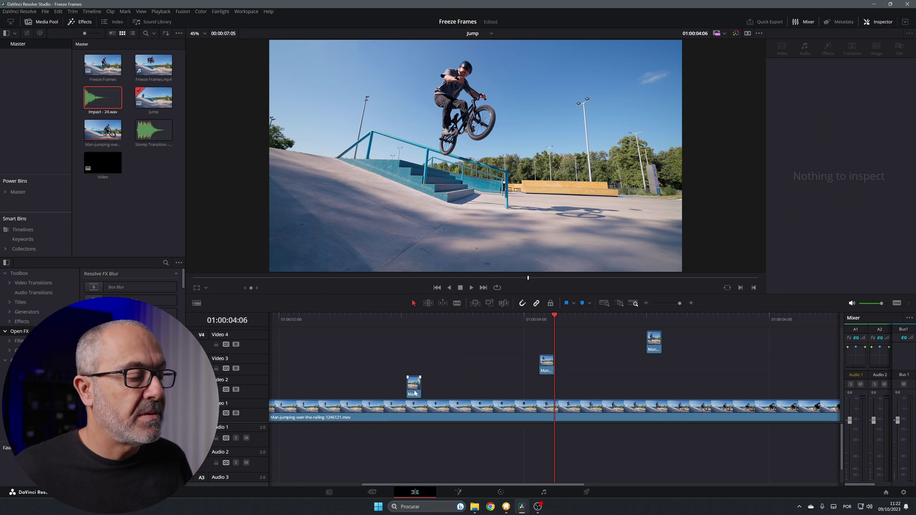
Make the first sliver a freeze frame through Change Clip Speed
right_click(414, 394)
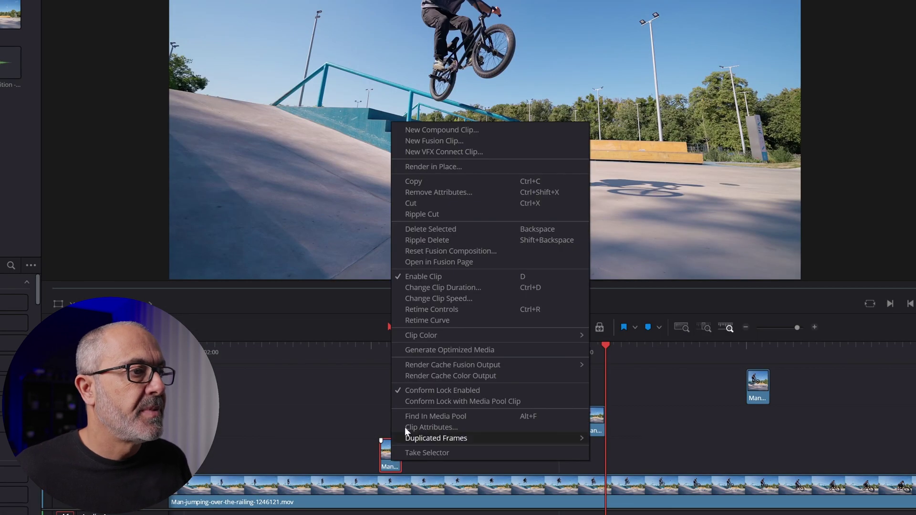
left_click(447, 299)
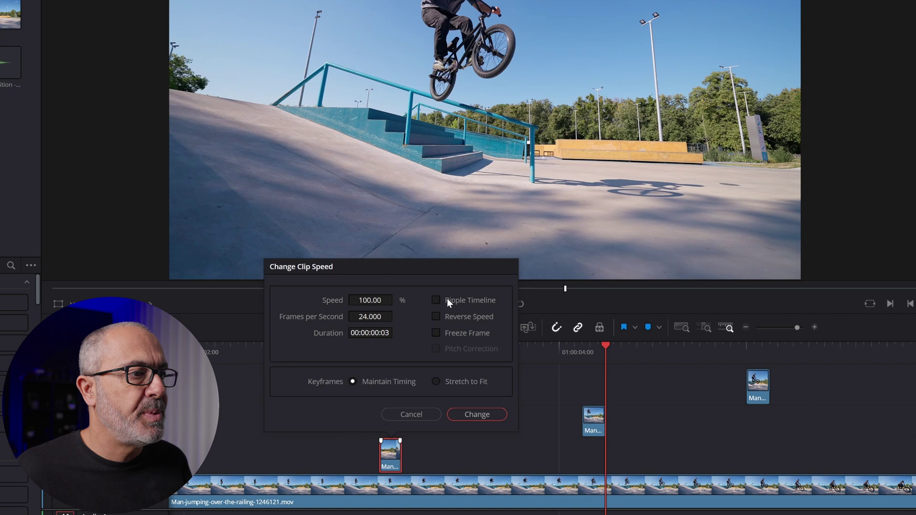
left_click(437, 331)
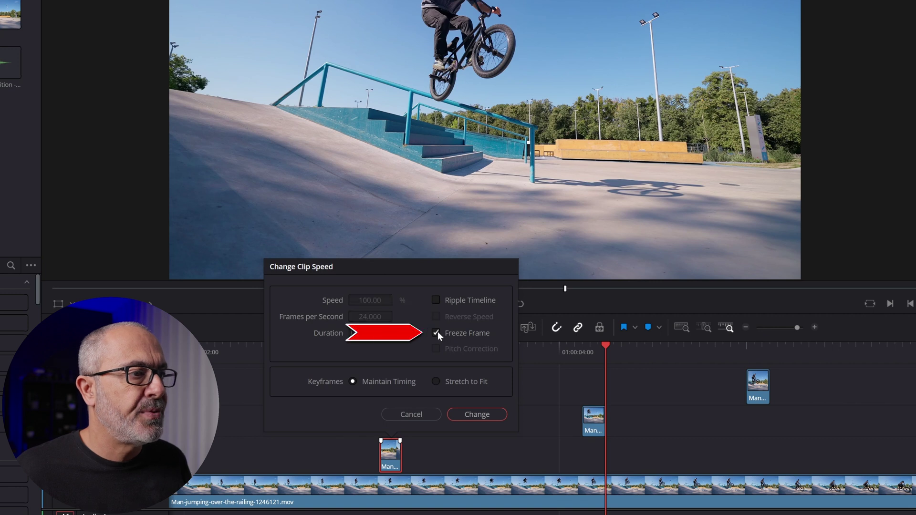
left_click(475, 414)
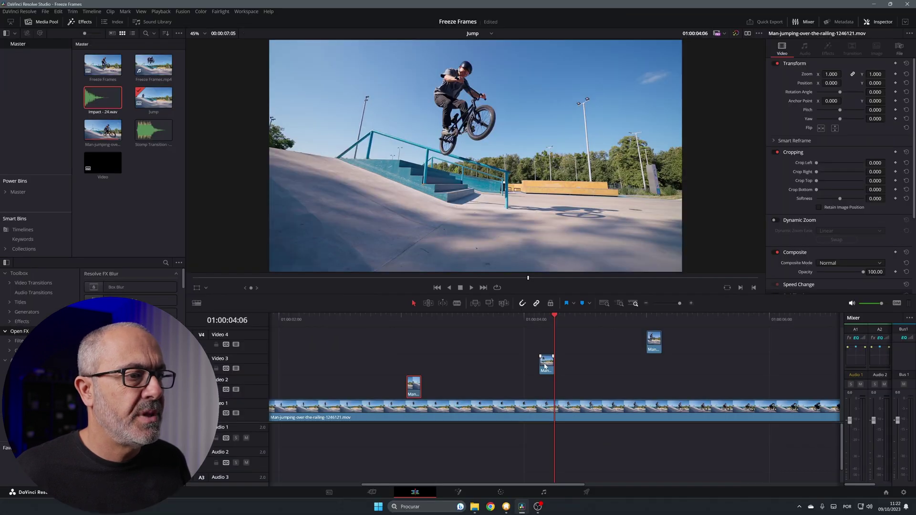
Apply Freeze Frame to the Video 4 sliver through Change Clip Speed
right_click(546, 367)
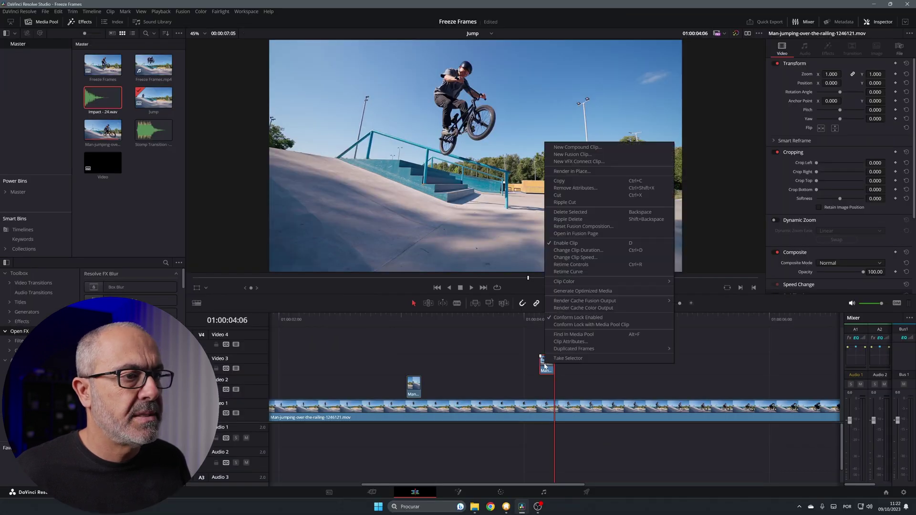
left_click(573, 255)
left_click(602, 277)
left_click(605, 315)
right_click(653, 341)
left_click(683, 234)
left_click(708, 277)
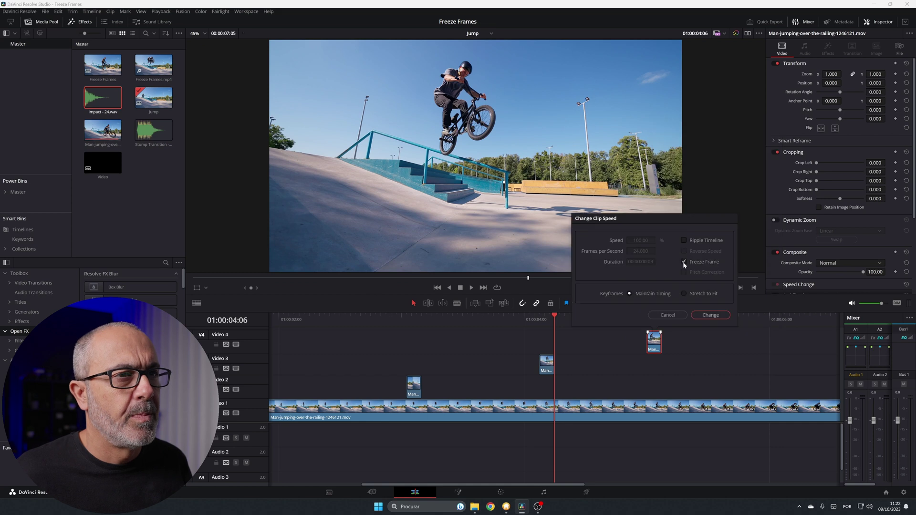
left_click(710, 316)
Stretch the Video 4, Video 3 and Video 2 freeze frames rightward into staggered bars, then scrub back
left_click_drag(662, 344, 821, 353)
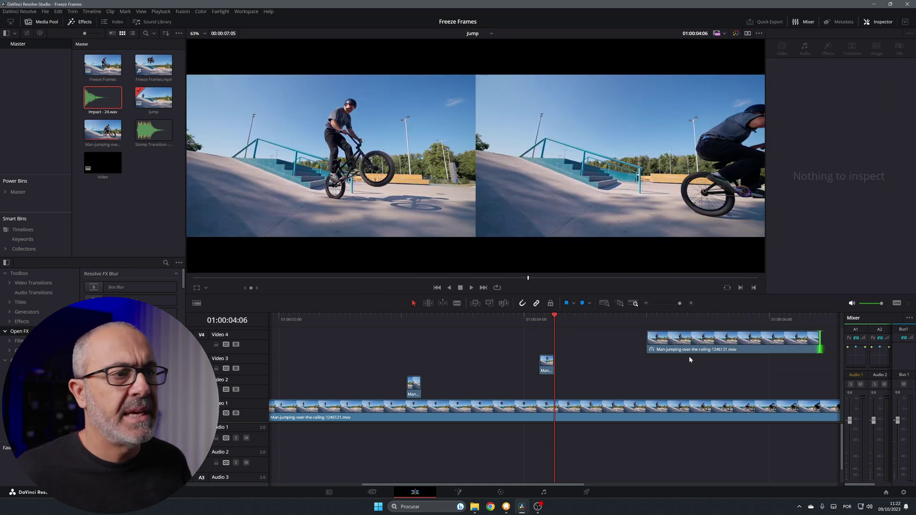
left_click_drag(553, 368, 759, 366)
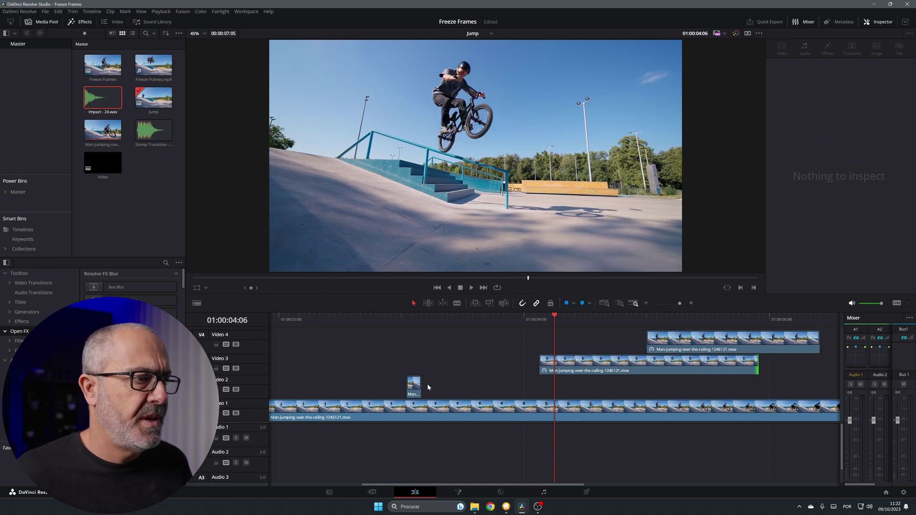
left_click_drag(421, 390, 686, 381)
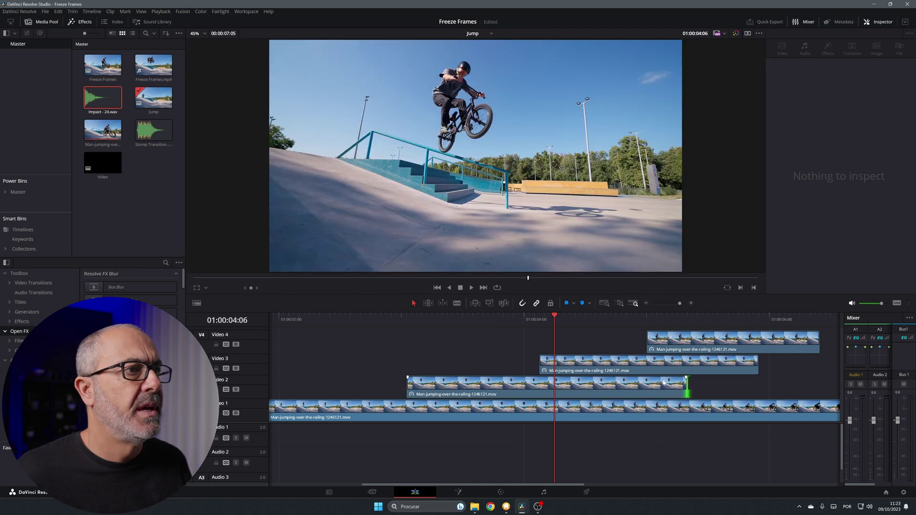
left_click_drag(556, 343, 452, 385)
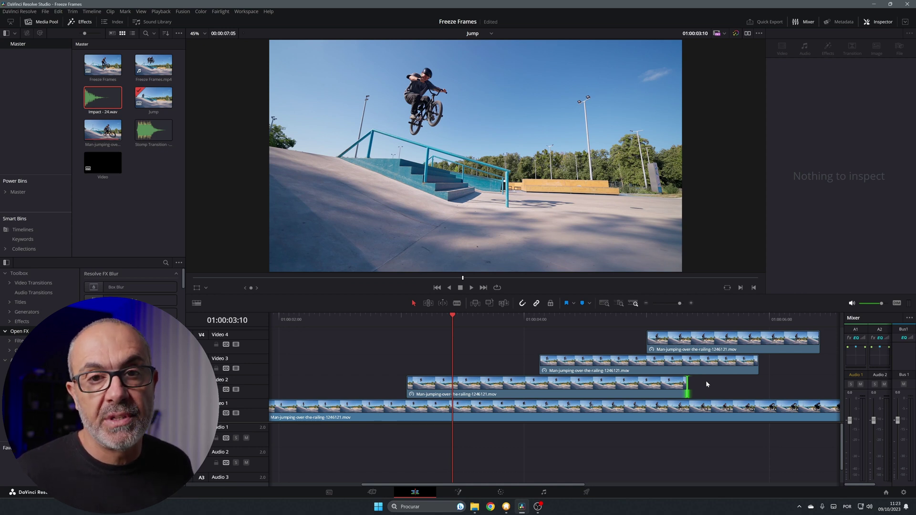
Select the Video 2 freeze-frame clip and switch to the Color page
left_click(669, 387)
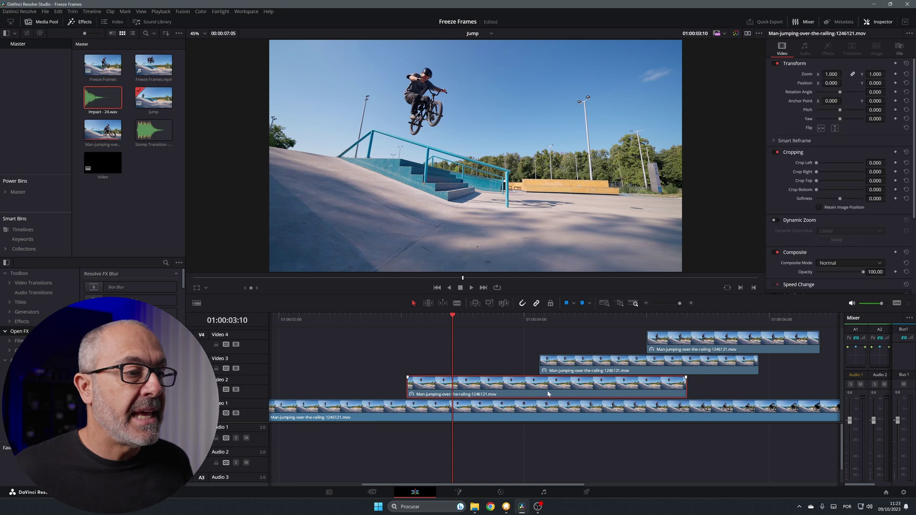
left_click(501, 492)
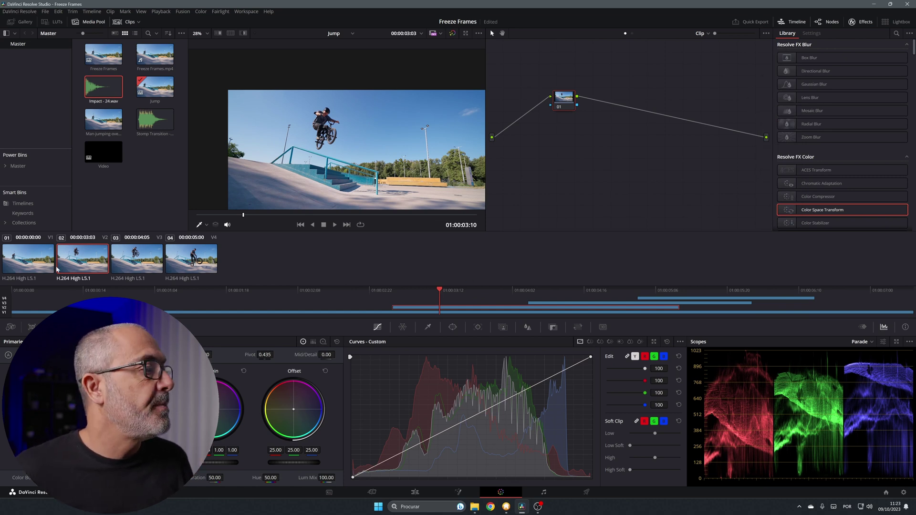
Add an alpha output to the node graph, then select freeze-frame clips 03, 04 and 02
right_click(628, 152)
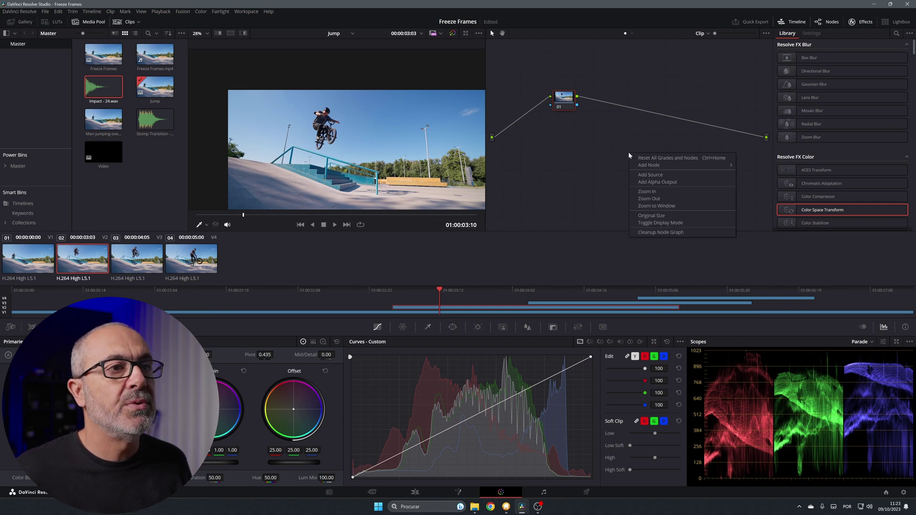
left_click(664, 183)
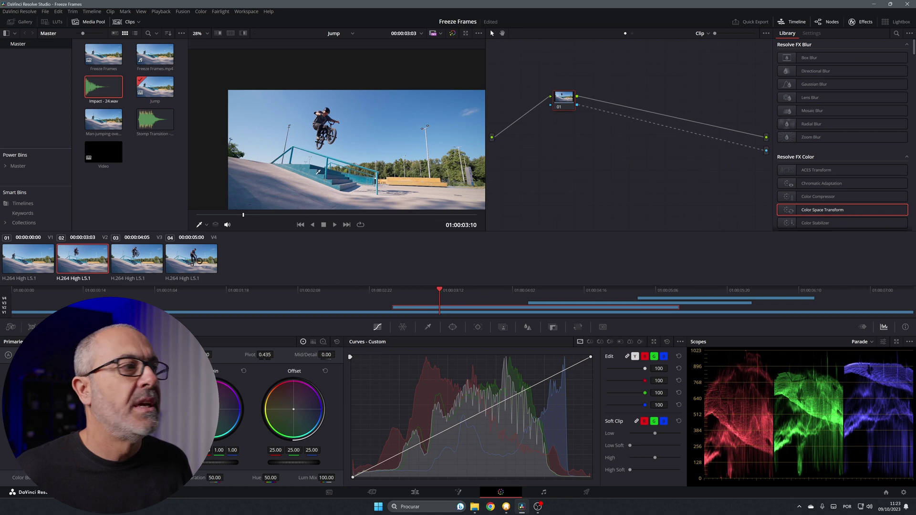
left_click(142, 267)
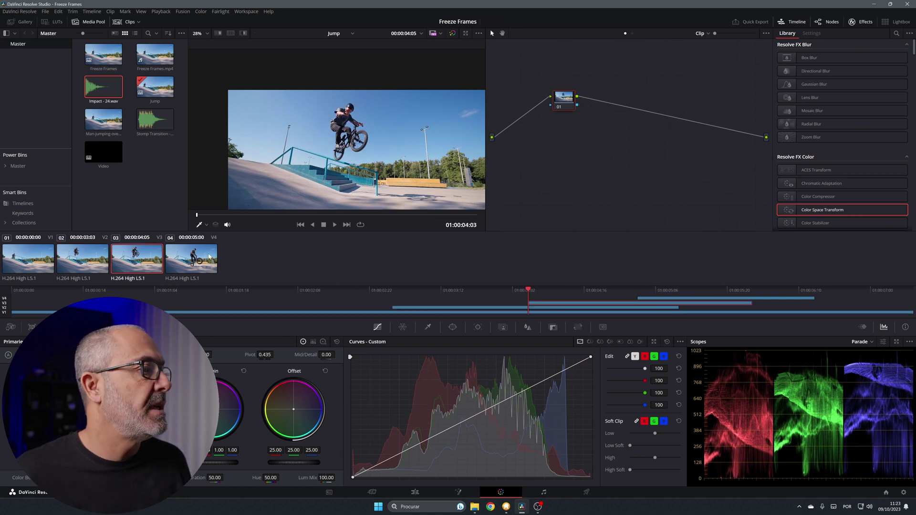
left_click(209, 257, "ctrl")
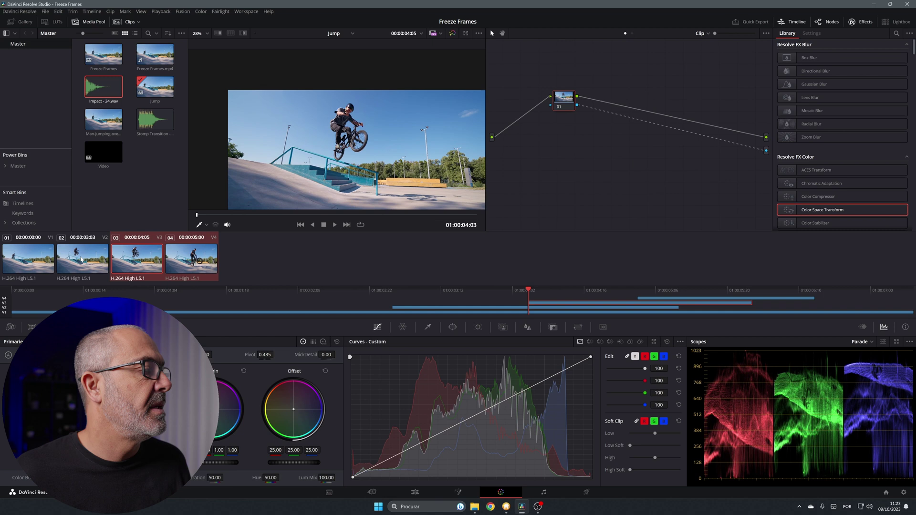
left_click(95, 260)
key("Down")
key("Down")
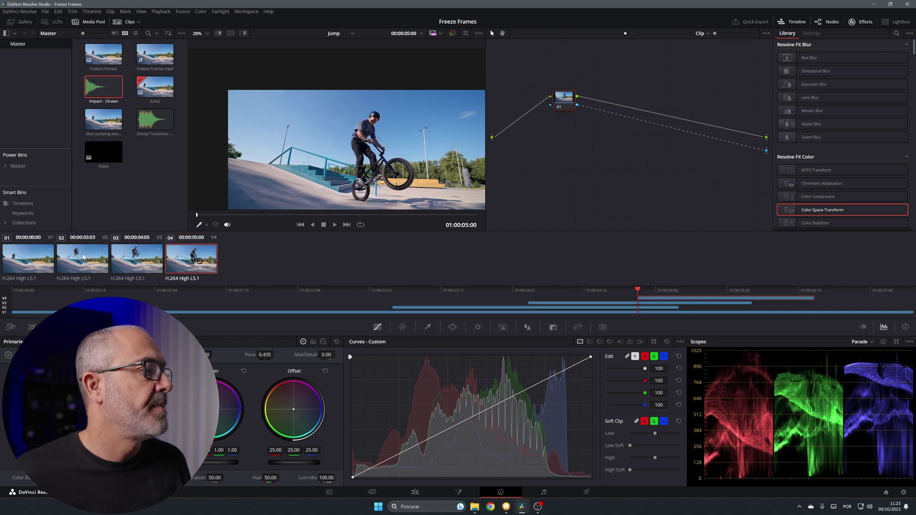
key("Up")
key("Up")
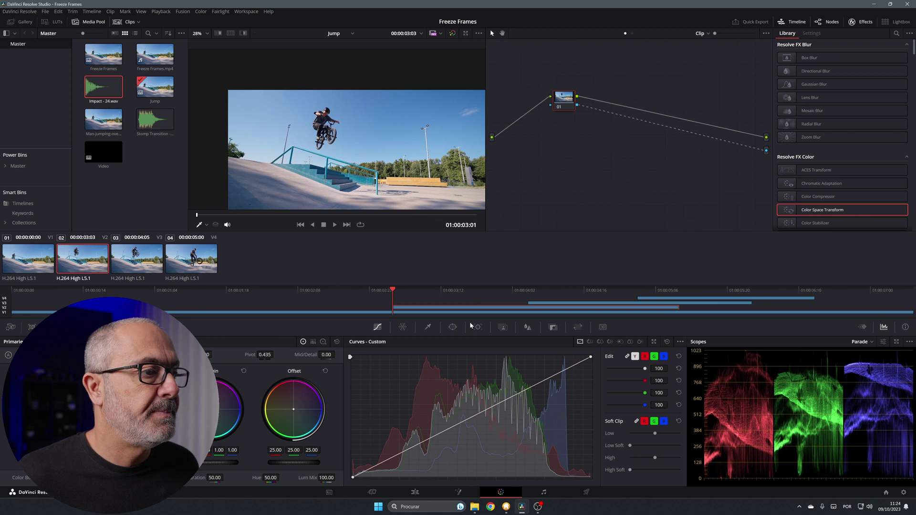
Stroke the rider in clip 02 with Magic Mask, set Quality to Better, and track forward
left_click(503, 327)
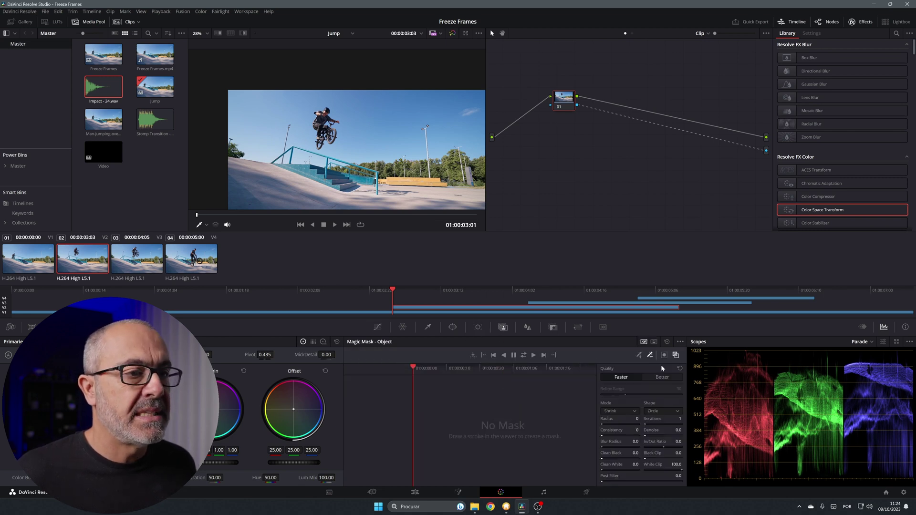
left_click(640, 356)
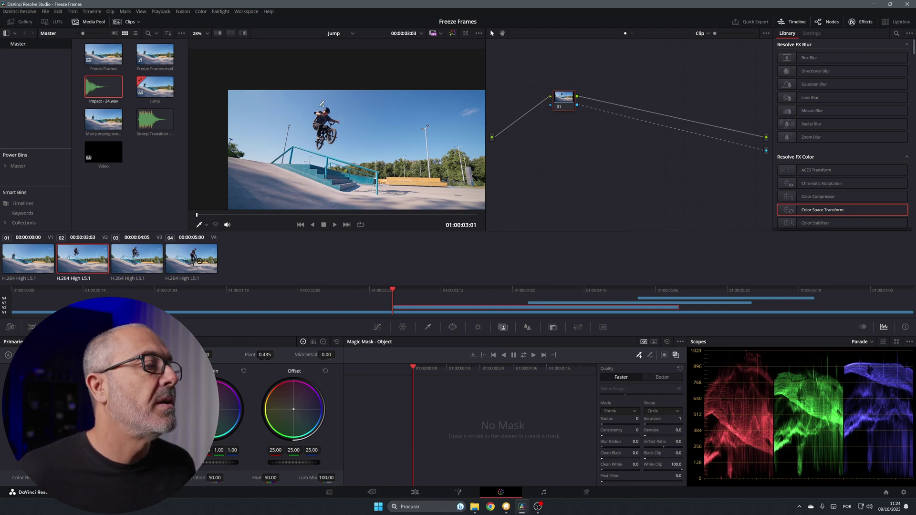
scroll(322, 104, "up", 5)
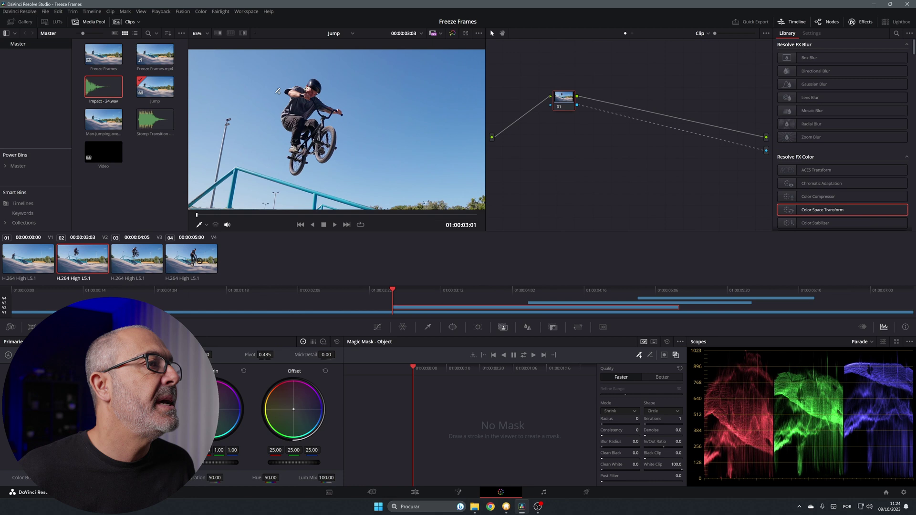
mouse_move(294, 147)
left_mouse_down()
mouse_move(300, 95)
mouse_move(317, 87)
mouse_move(305, 125)
mouse_move(319, 135)
mouse_move(320, 155)
left_mouse_up()
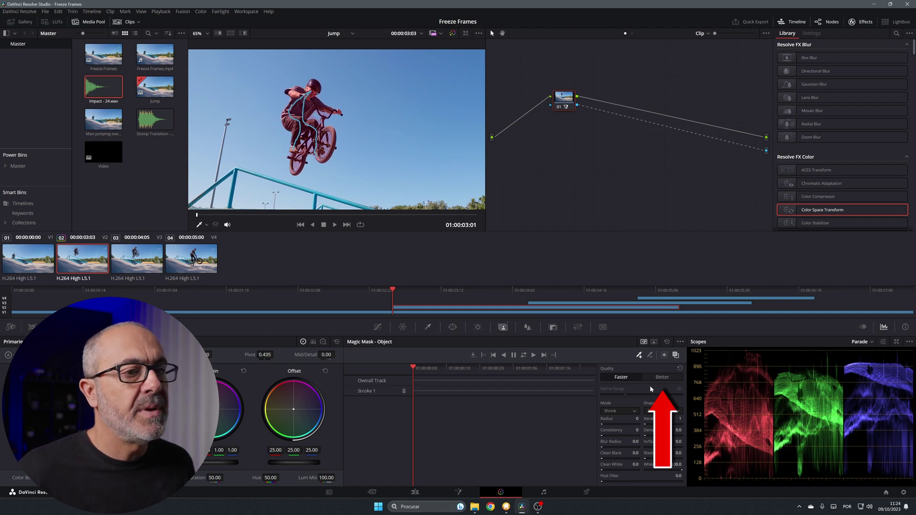
left_click(670, 378)
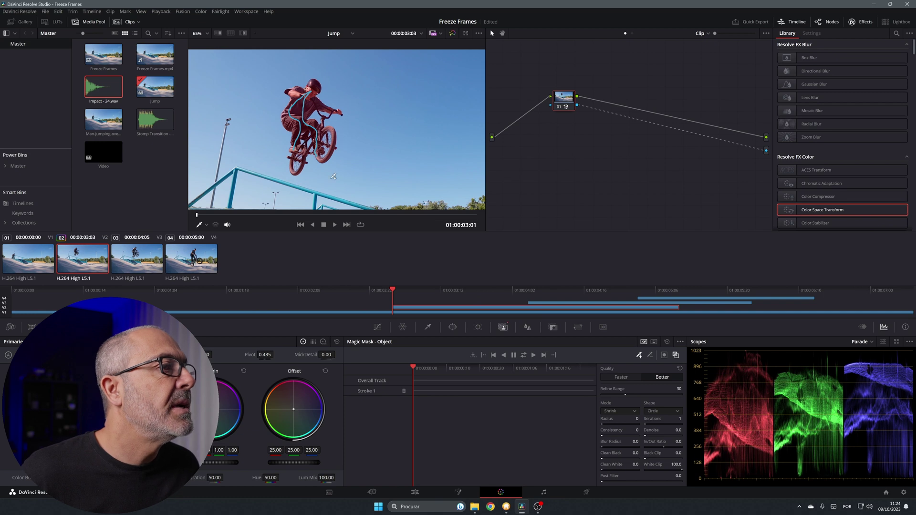
left_click(521, 357)
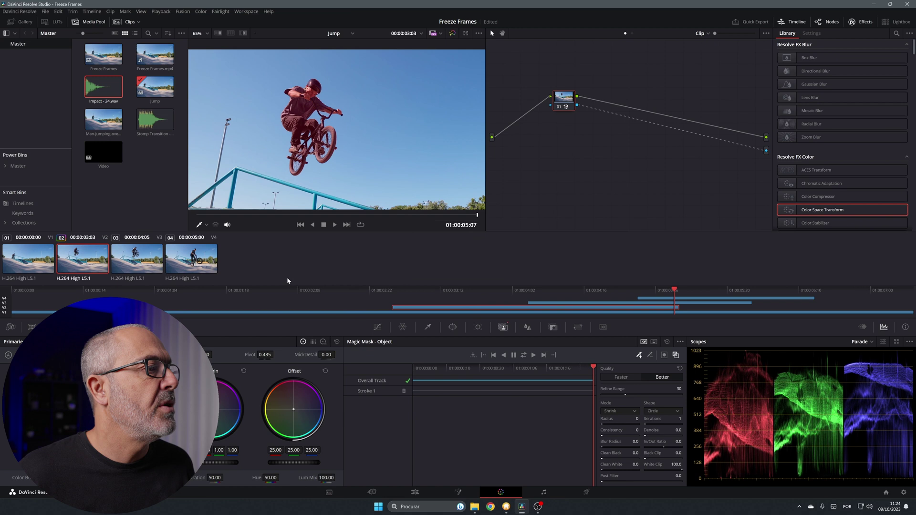
Mask clip 03's rider with a Better-quality Magic Mask, track it, then load clip 04
left_click(147, 266)
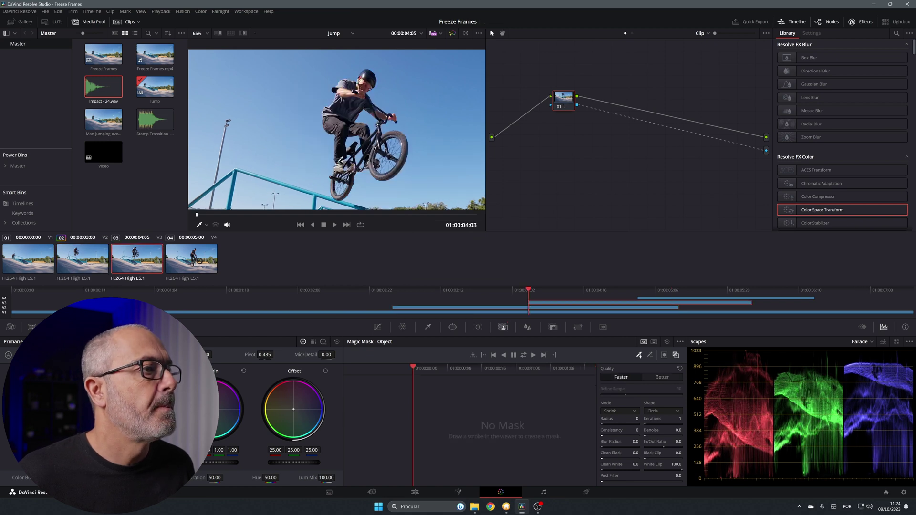
mouse_move(341, 161)
left_mouse_down()
mouse_move(340, 106)
mouse_move(367, 81)
mouse_move(354, 102)
mouse_move(375, 159)
left_mouse_up()
left_click(663, 377)
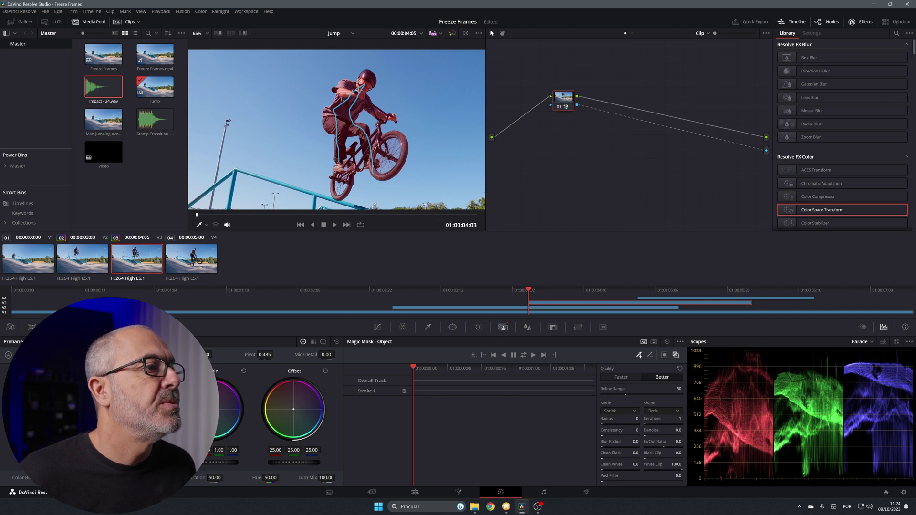
left_click(523, 355)
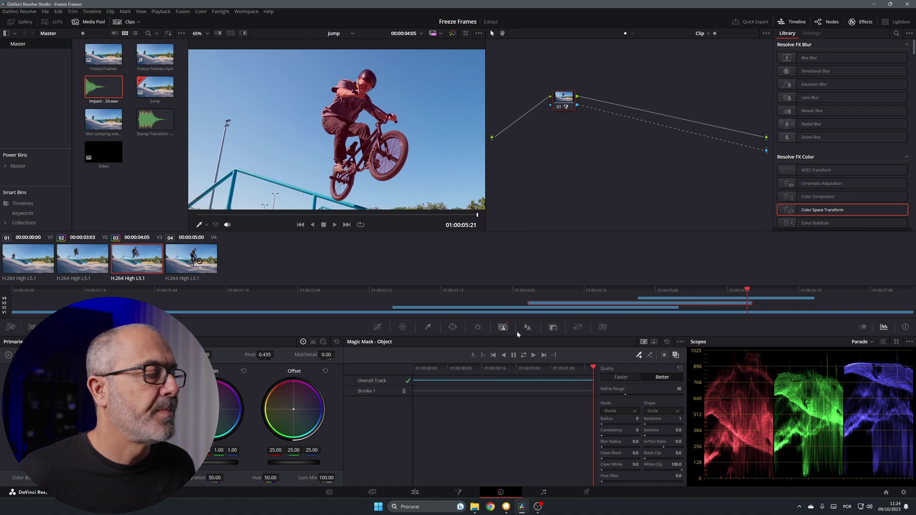
left_click(182, 263)
scroll(389, 90, "down", 4)
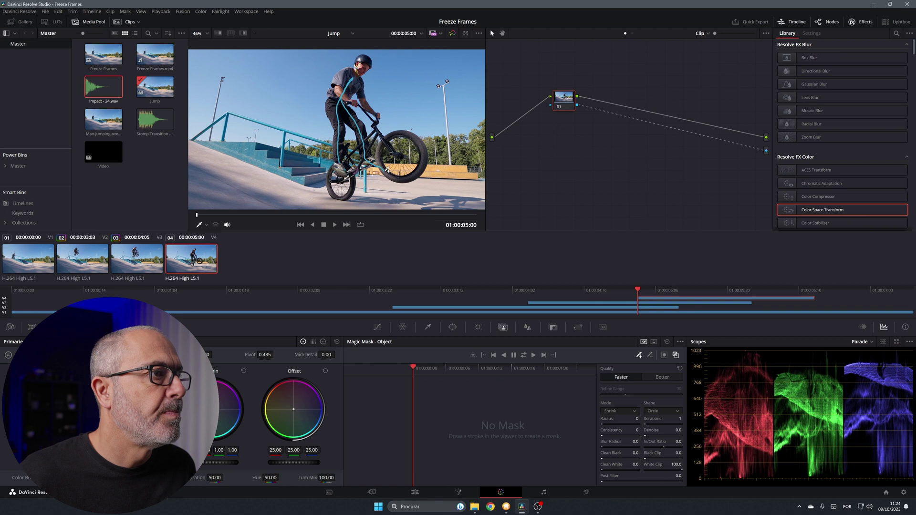
Paint clip 04's rider at Better quality, subtract strokes around bike frame and pedal, then track
left_click_drag(387, 170, 388, 171)
left_click(663, 378)
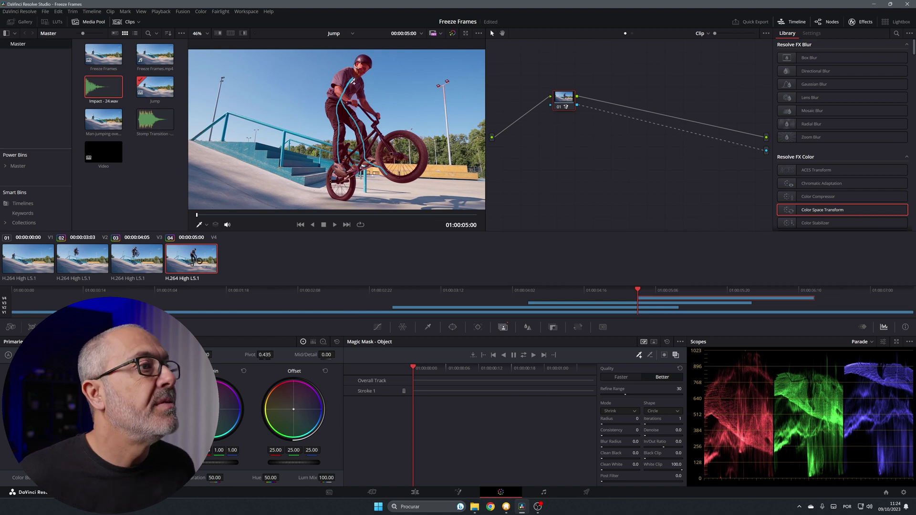
scroll(356, 93, "up", 5)
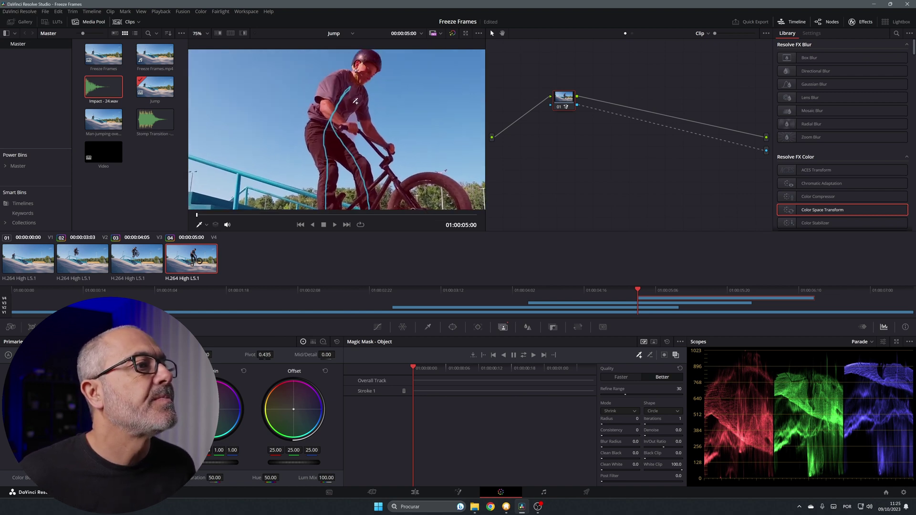
left_click(651, 356)
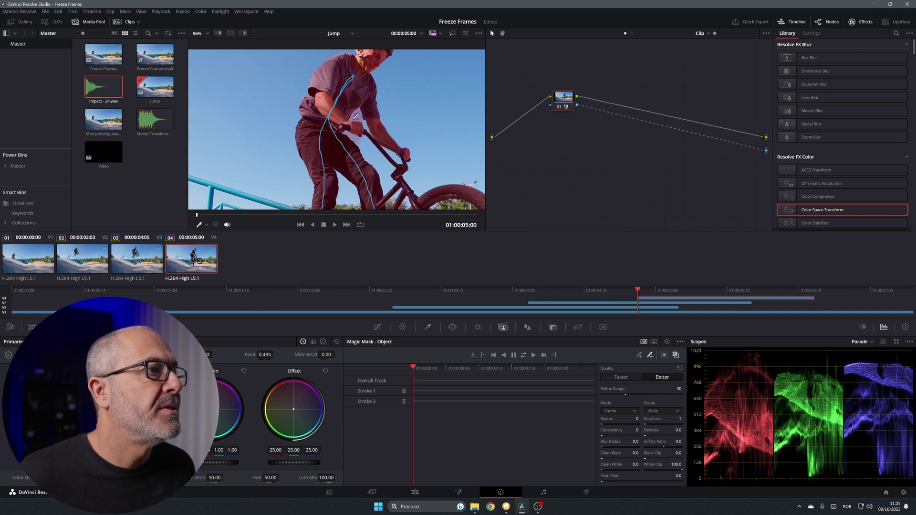
scroll(370, 119, "down", 4)
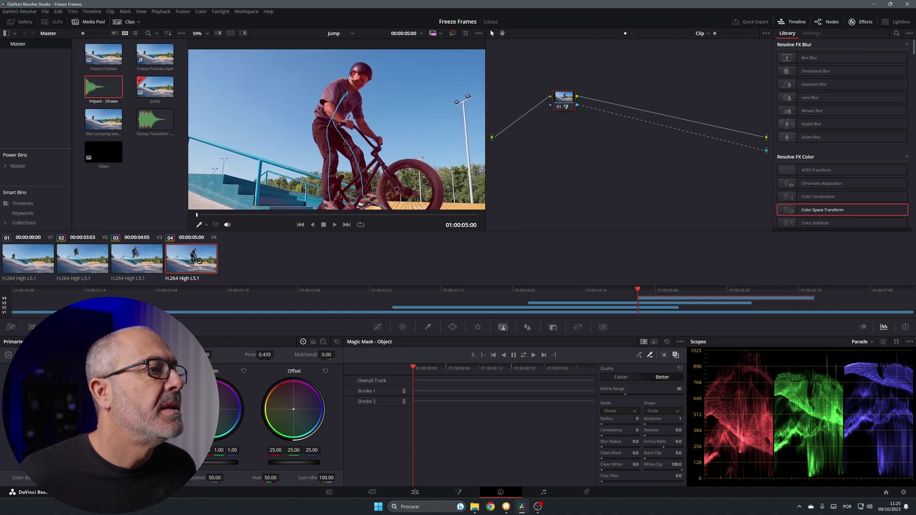
scroll(355, 124, "up", 7)
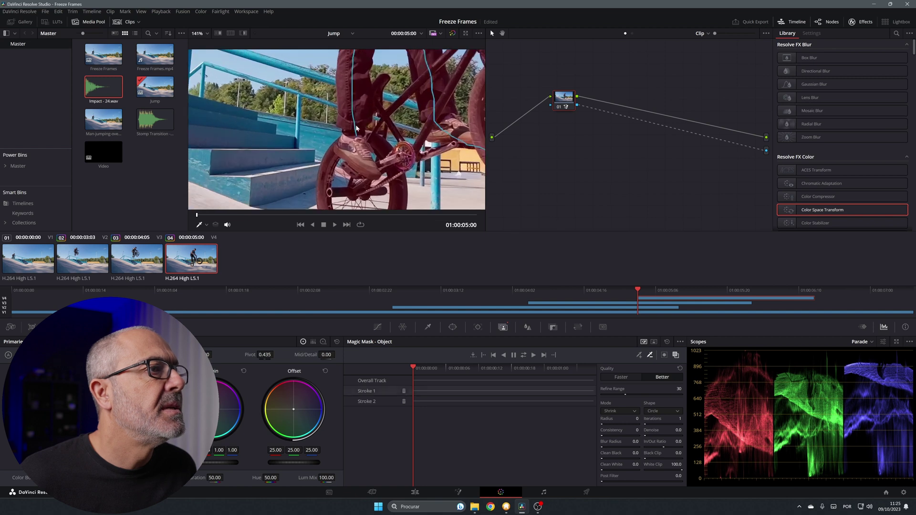
left_click_drag(377, 120, 377, 116)
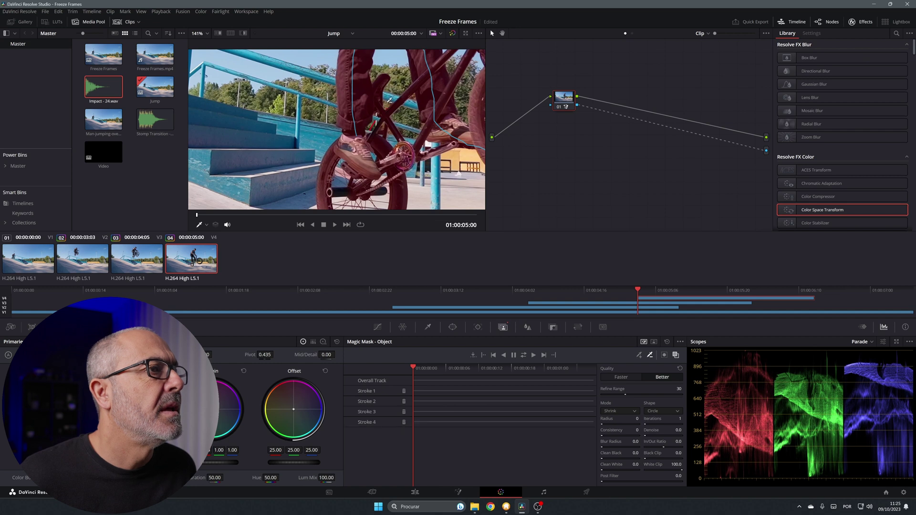
left_click_drag(388, 103, 387, 106)
scroll(422, 141, "down", 8)
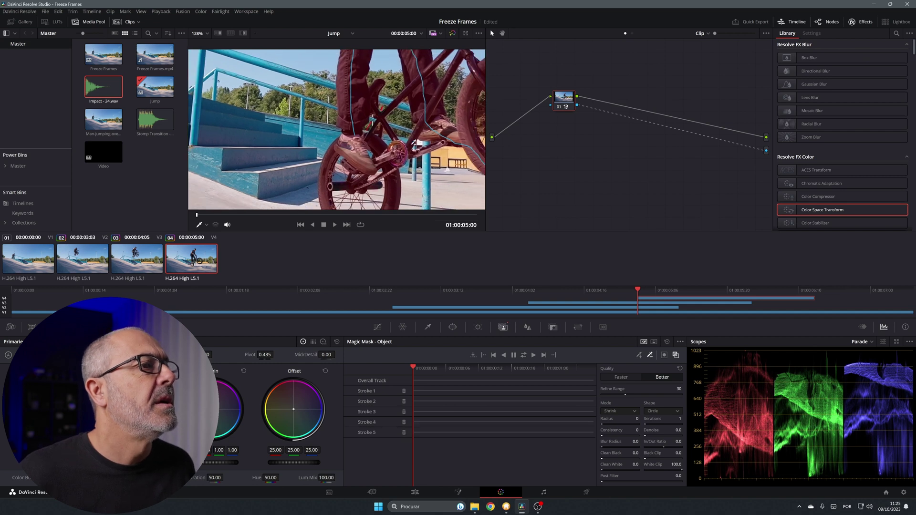
scroll(407, 152, "down", 1)
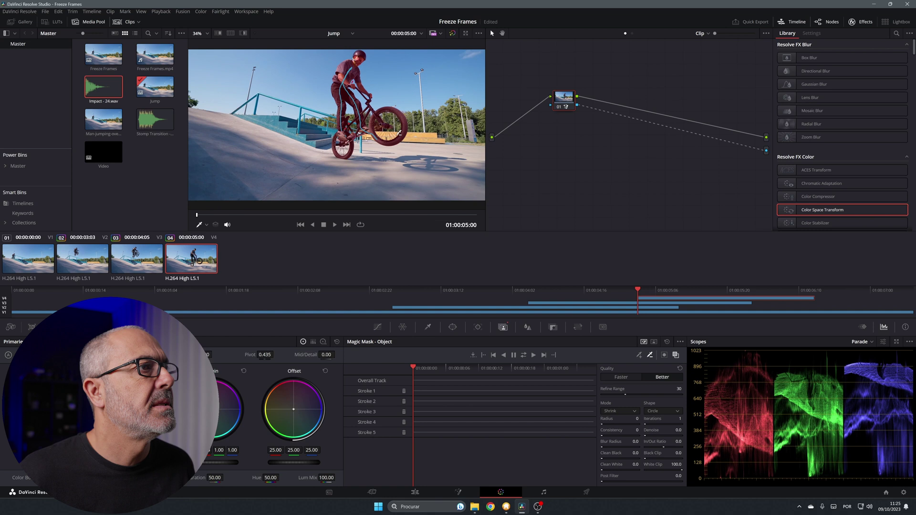
left_click(524, 356)
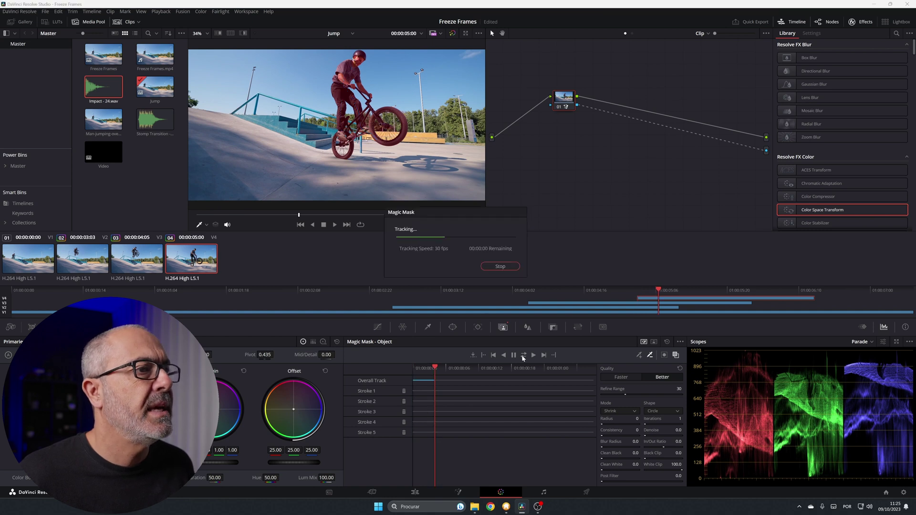
On the Edit page, lengthen the Video 2 freeze-frame copy to end later, then replay the edit
left_click(418, 496)
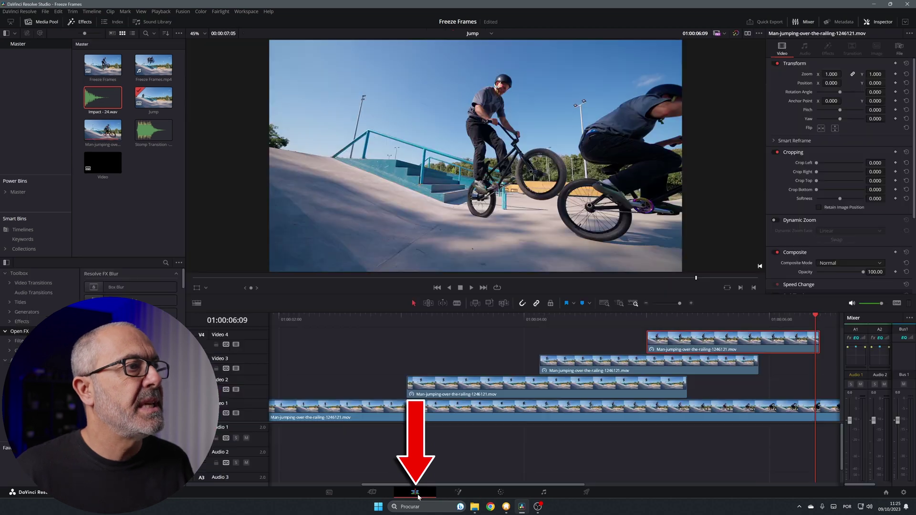
key("Home")
key("space")
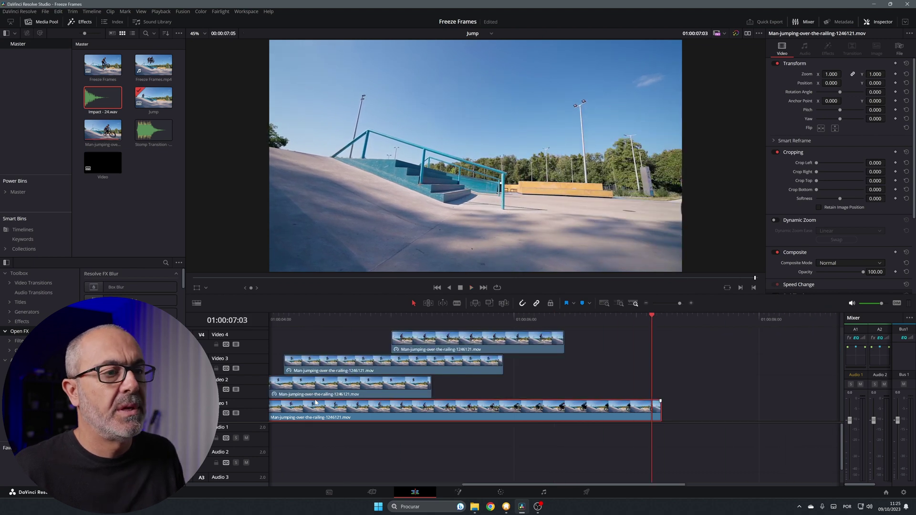
left_click_drag(429, 390, 565, 343)
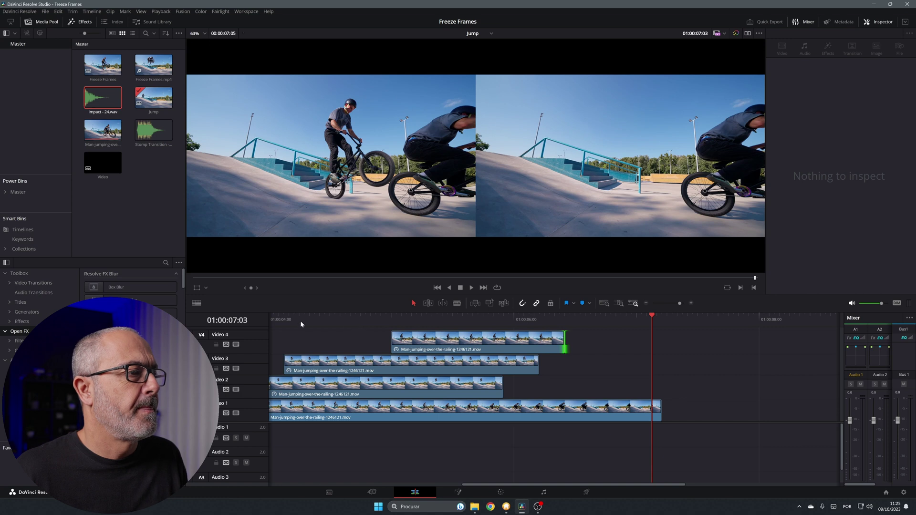
left_click(276, 319)
key("space")
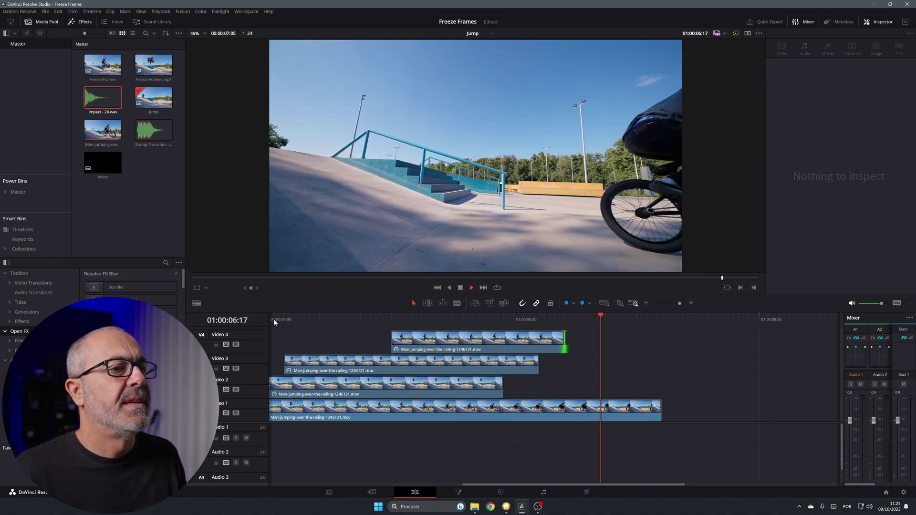
key("space")
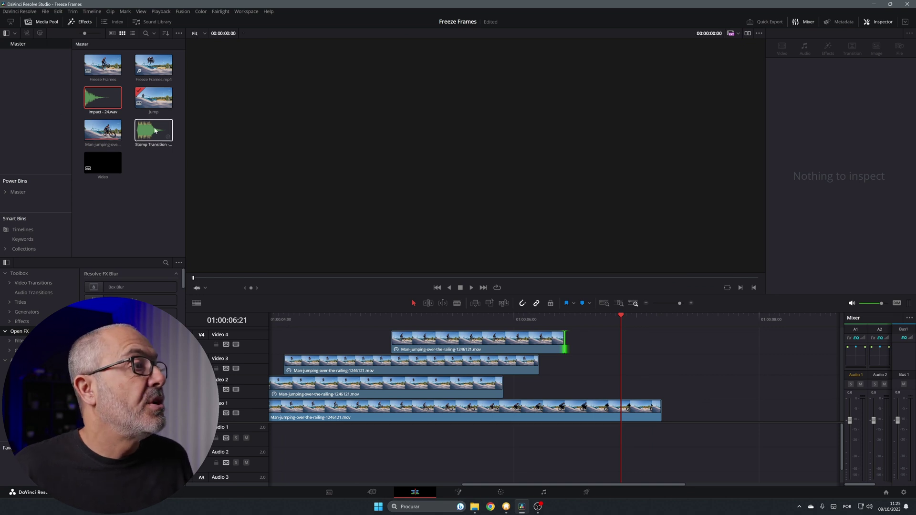
Place Impact - 24.wav on Audio 1 and trim its end at 01:00:07:05
left_click_drag(103, 98, 386, 430)
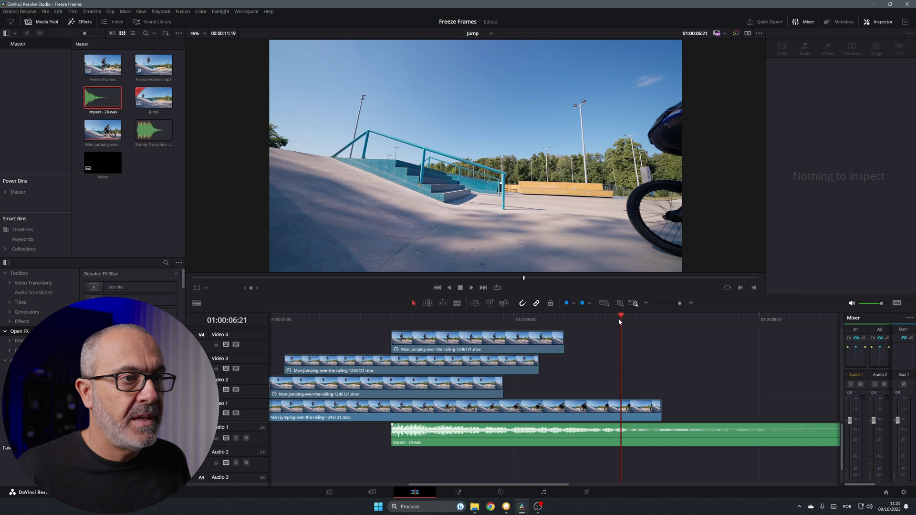
left_click_drag(619, 321, 661, 321)
left_click(655, 444)
key("shift+]")
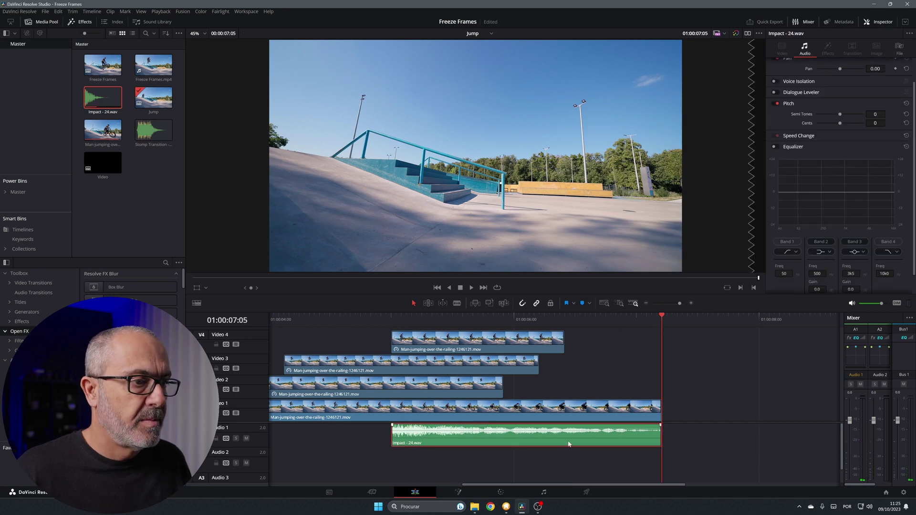
Copy the impact sound onto Audio 2, align it with a video copy, and play to check timing
left_click_drag(569, 444, 392, 474)
left_click_drag(515, 455, 519, 451)
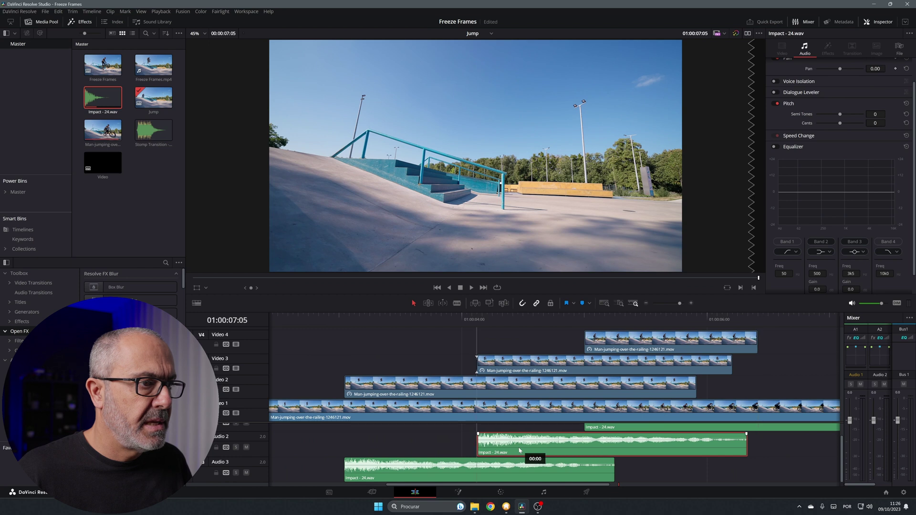
scroll(377, 397, "left", 5)
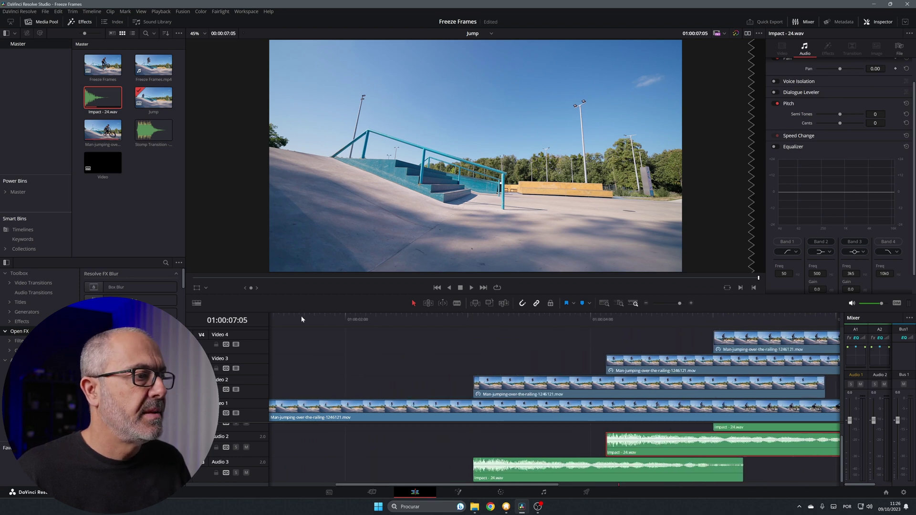
left_click(289, 319)
key("space")
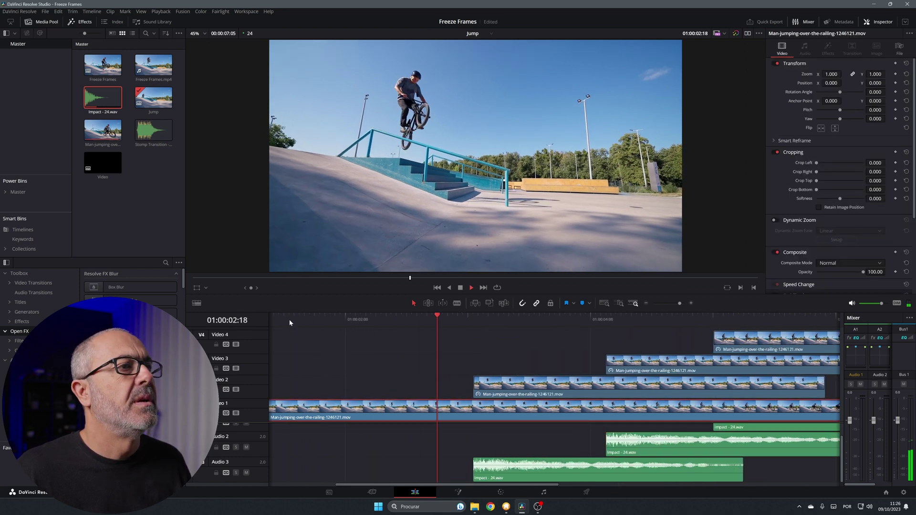